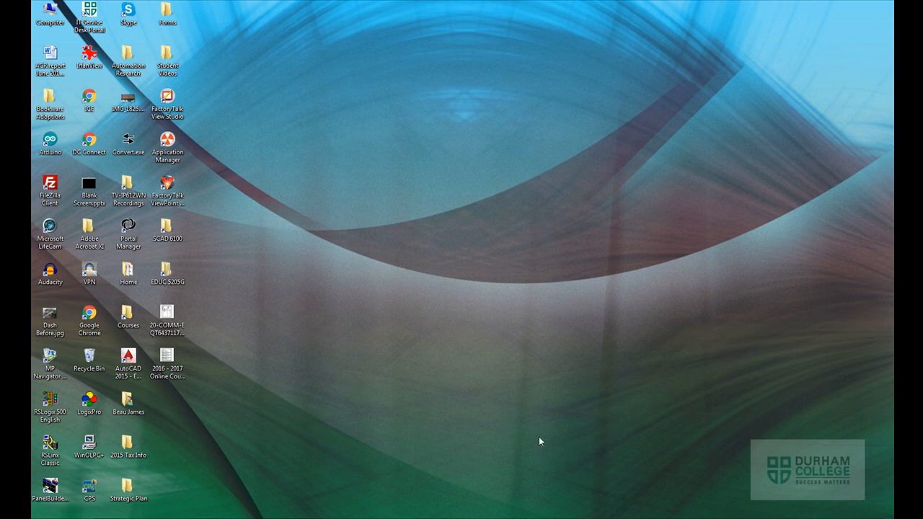
Launch RSLinx Classic from the RSLinx group of the installed Rockwell Software programs.
{"action": "left_click", "coordinate": [44, 518]}
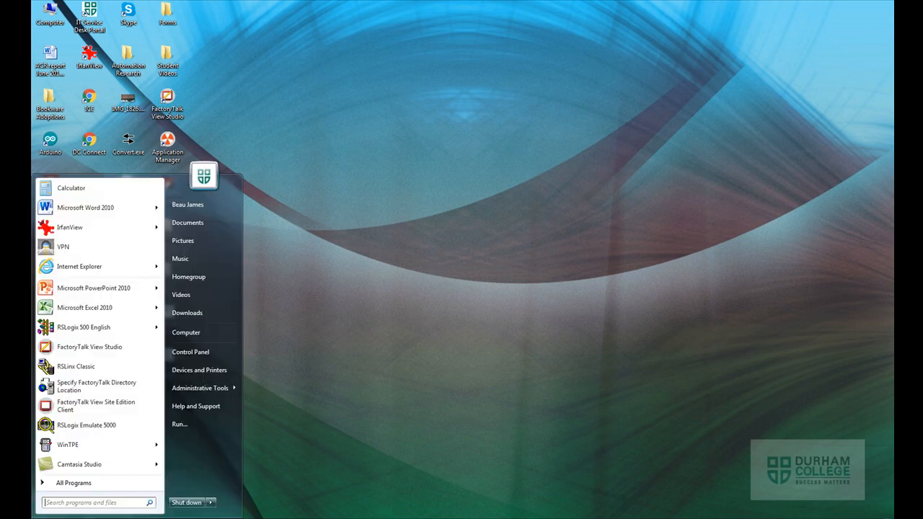
{"action": "left_click", "coordinate": [70, 488]}
{"action": "left_click", "coordinate": [81, 380]}
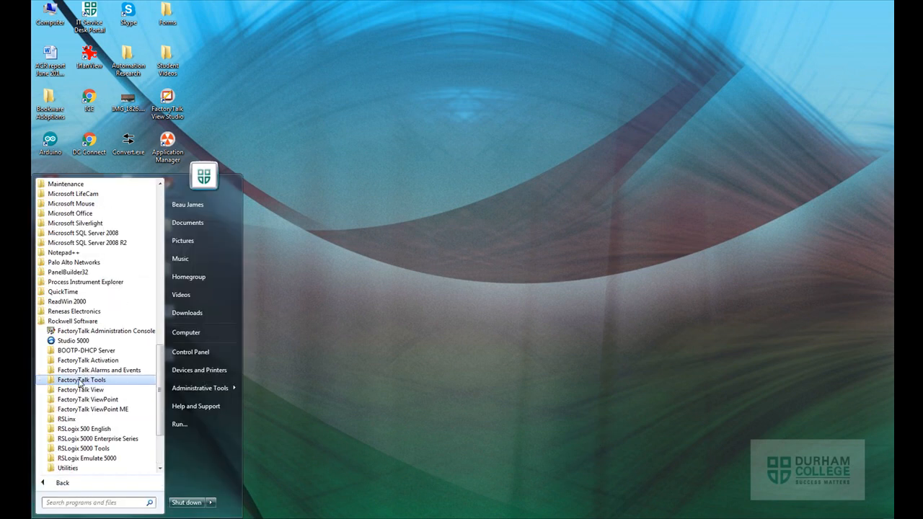
{"action": "left_click", "coordinate": [69, 419]}
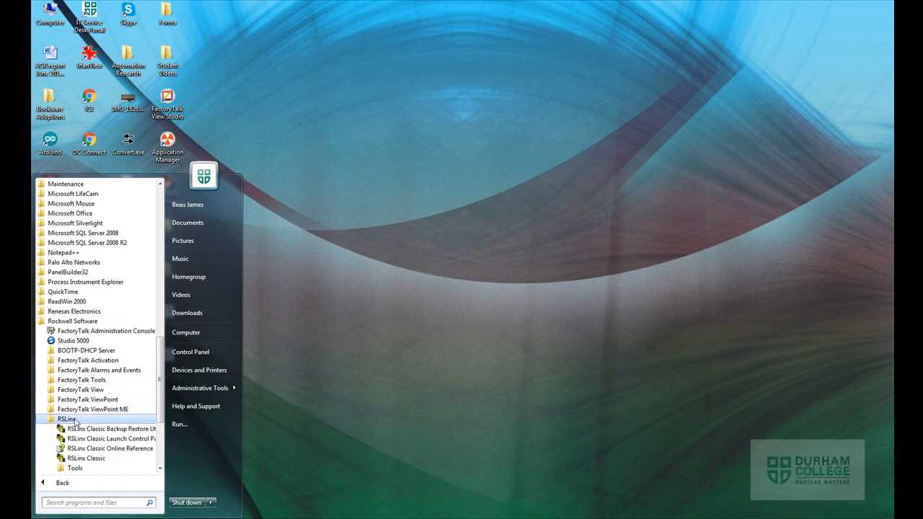
{"action": "left_click", "coordinate": [85, 459]}
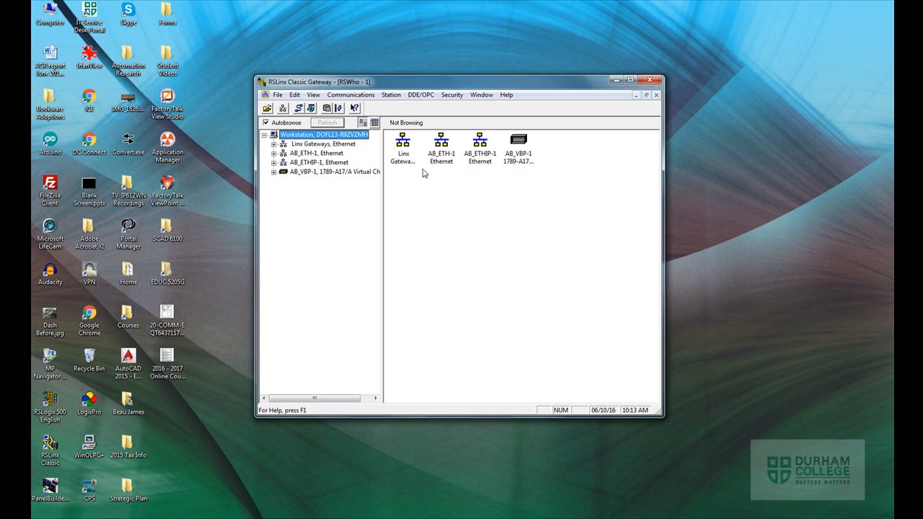
Create a new DDE/OPC topic named LAB2BGJ_SLC in the Default project.
{"action": "left_click", "coordinate": [421, 95]}
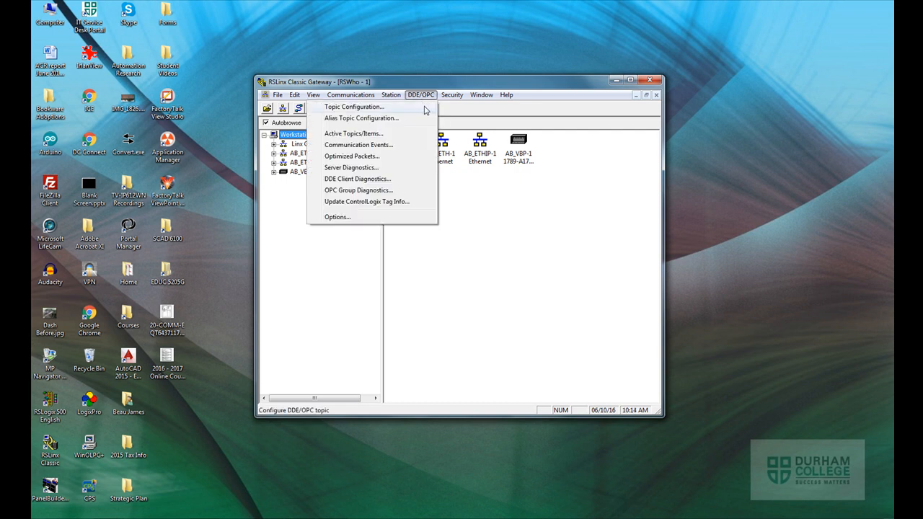
{"action": "left_click", "coordinate": [426, 111]}
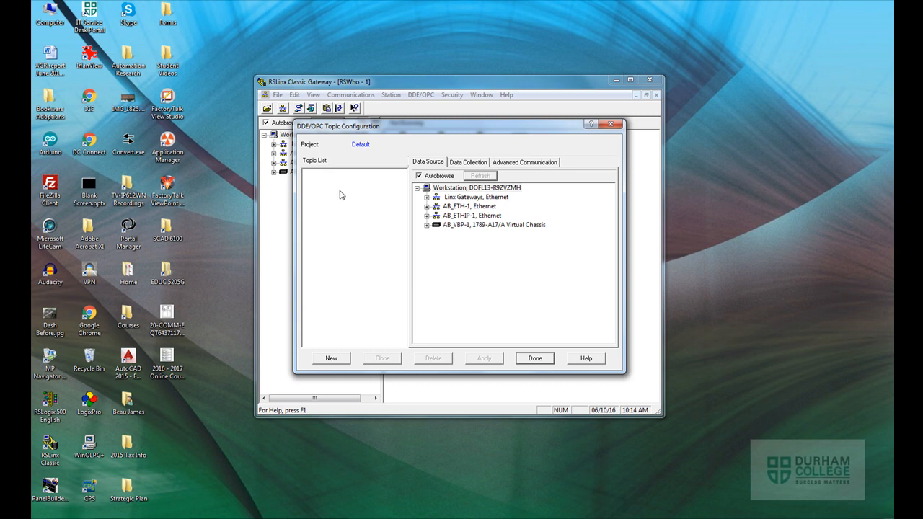
{"action": "left_click", "coordinate": [333, 359]}
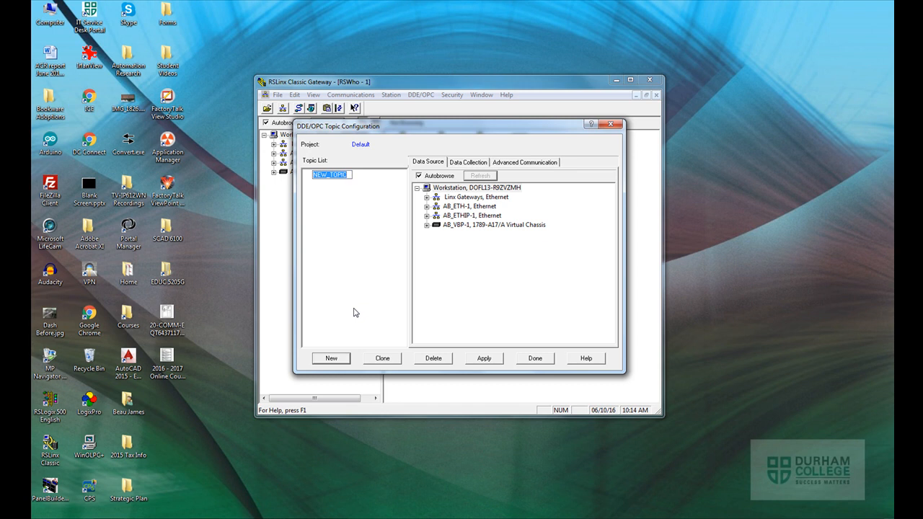
{"action": "type", "text": "lab"}
{"action": "key", "text": "BackSpace"}
{"action": "key", "text": "BackSpace"}
{"action": "key", "text": "BackSpace"}
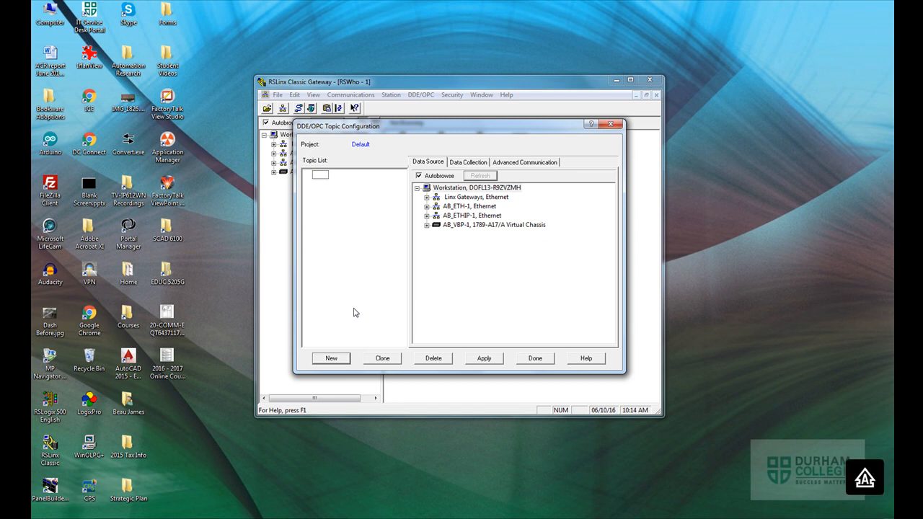
{"action": "type", "text": "LAB2BGJ_SLC"}
{"action": "key", "text": "Return"}
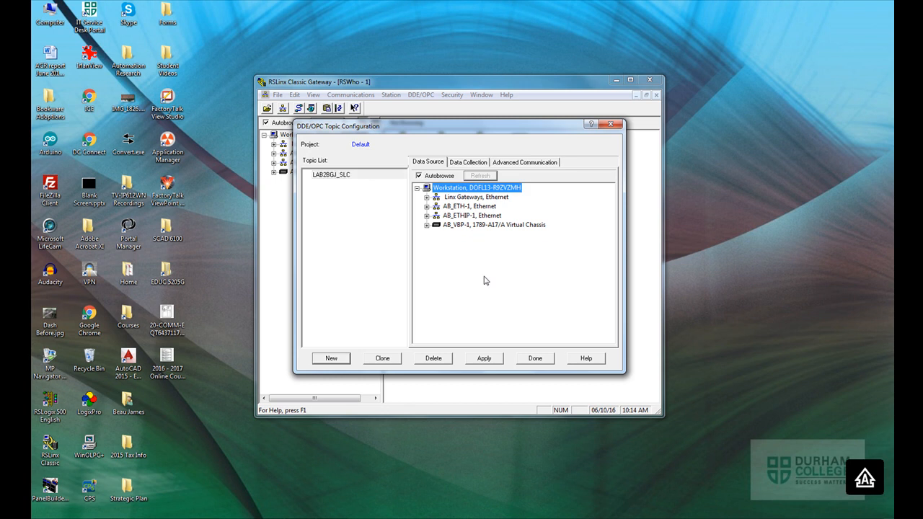
Assign the SLC-5/04 at node 01 on the 1756-DHRIO/C's CH A, reached through AB_ETH-1 and 10.100.88.201, as the topic's data source and update the topic.
{"action": "left_click", "coordinate": [426, 208]}
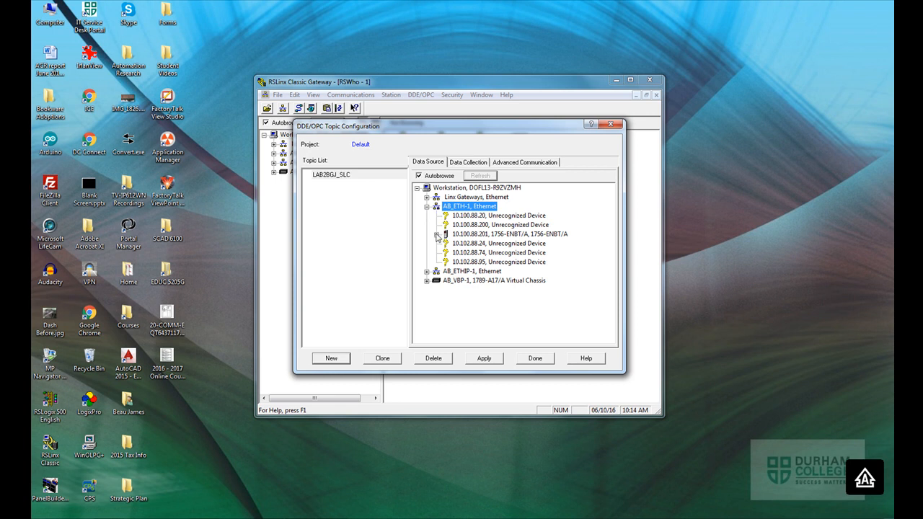
{"action": "left_click", "coordinate": [436, 235]}
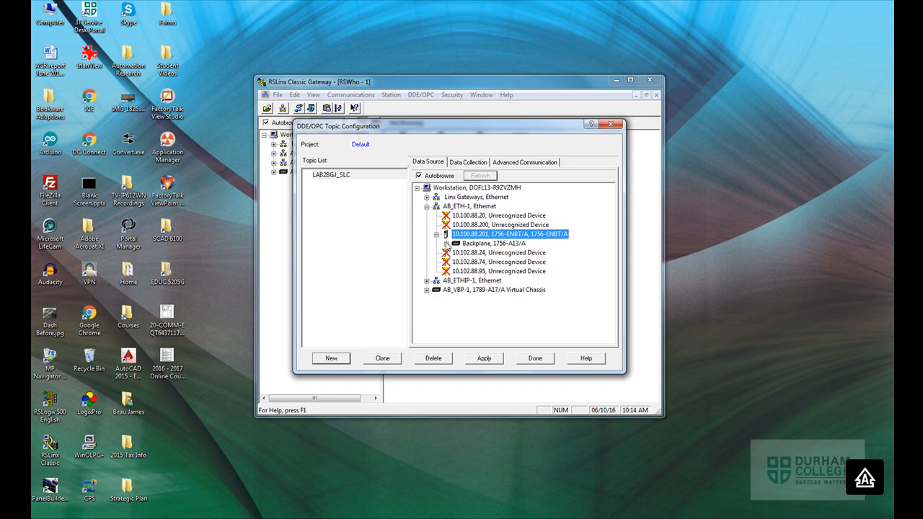
{"action": "left_click", "coordinate": [447, 245]}
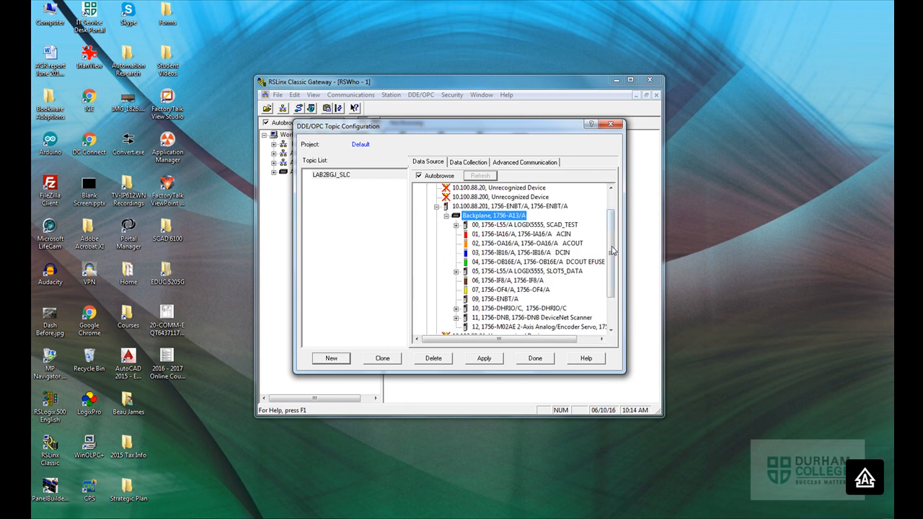
{"action": "left_click_drag", "start_coordinate": [612, 244], "coordinate": [611, 255]}
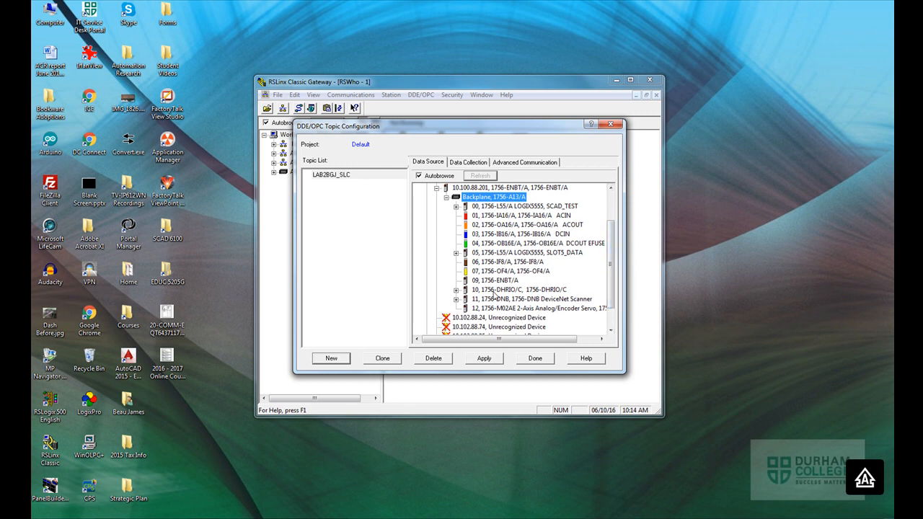
{"action": "left_click", "coordinate": [457, 291]}
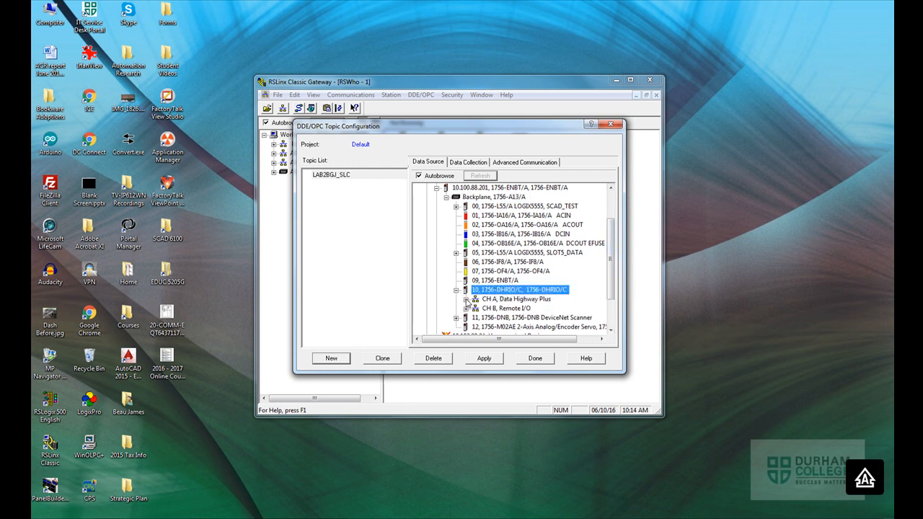
{"action": "left_click", "coordinate": [466, 299]}
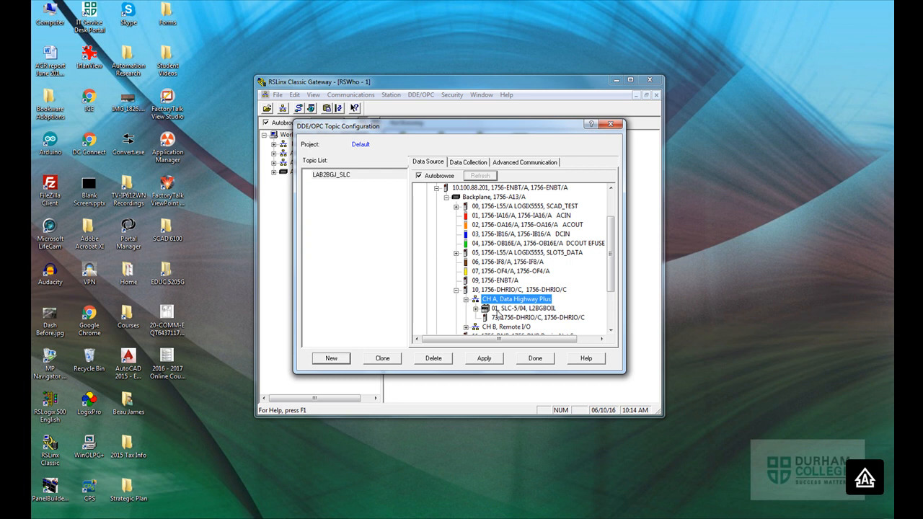
{"action": "left_click", "coordinate": [537, 309]}
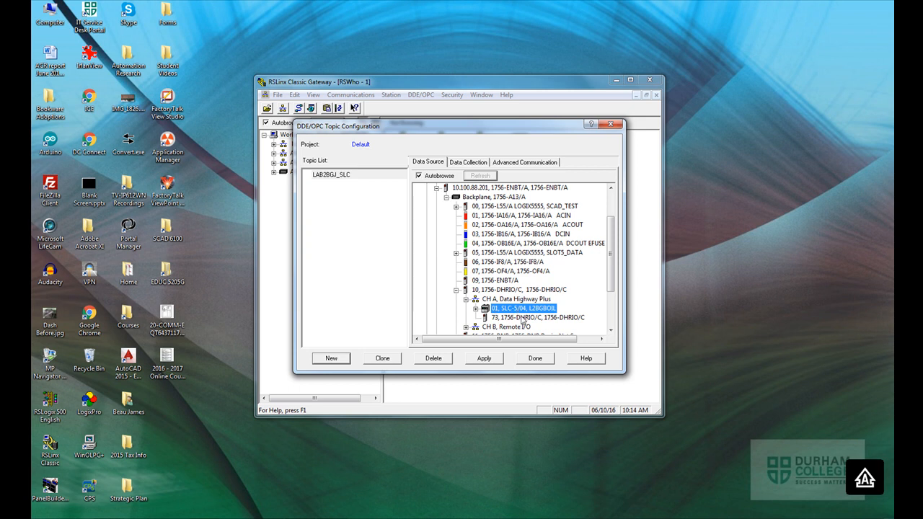
{"action": "left_click", "coordinate": [493, 361]}
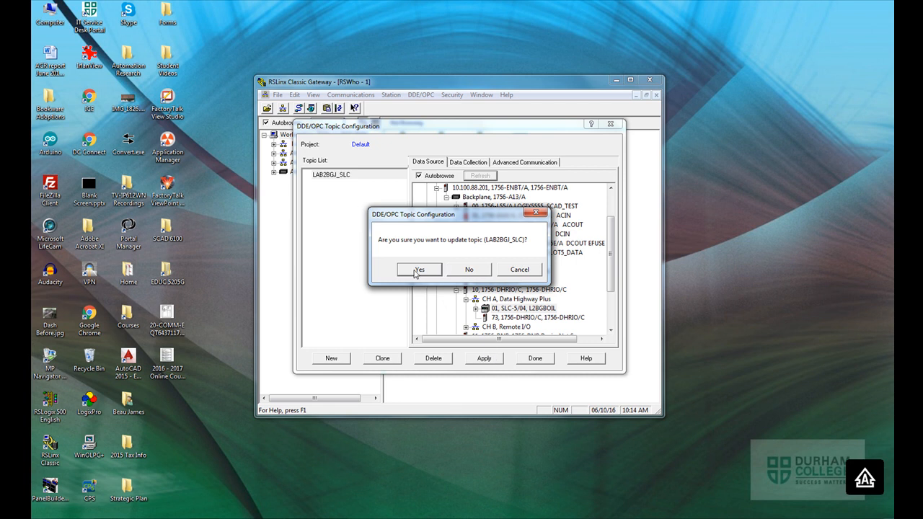
{"action": "left_click", "coordinate": [417, 271]}
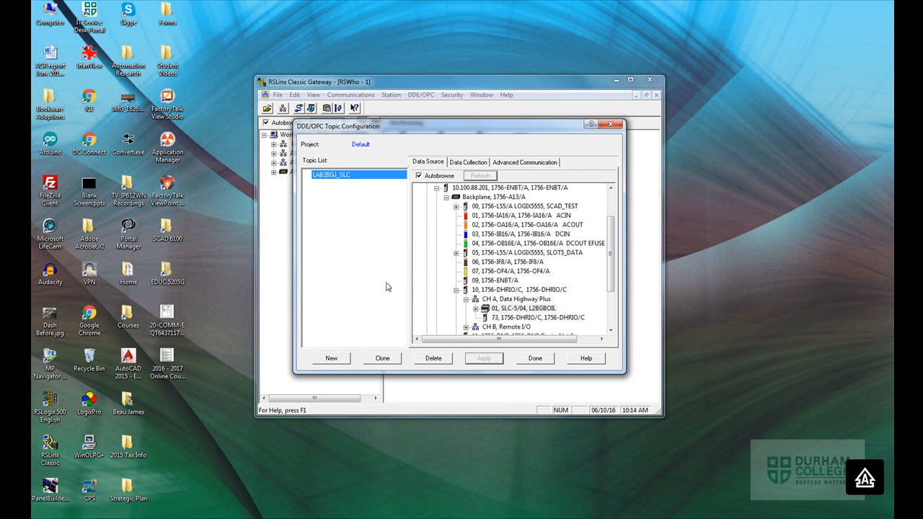
{"action": "left_click", "coordinate": [384, 289]}
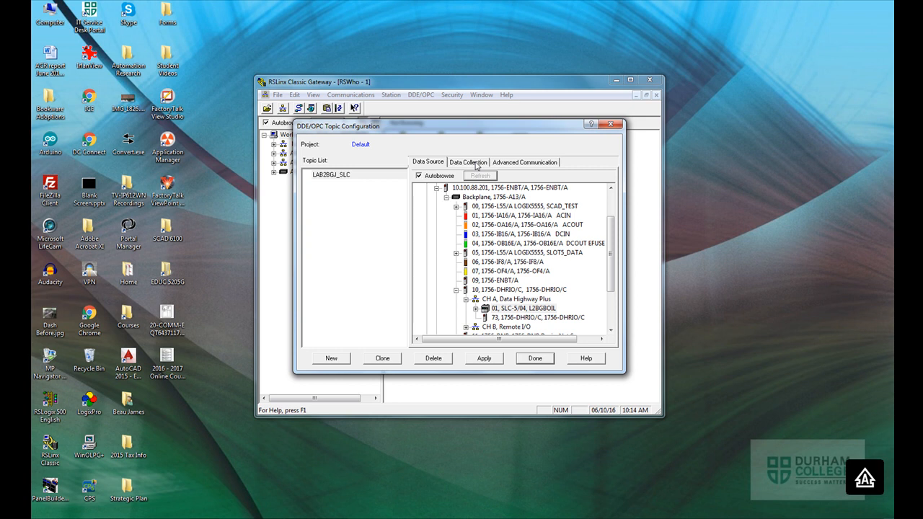
Set the topic's polled messages interval to 50 mSec, update the topic and finish the topic configuration.
{"action": "left_click", "coordinate": [476, 164]}
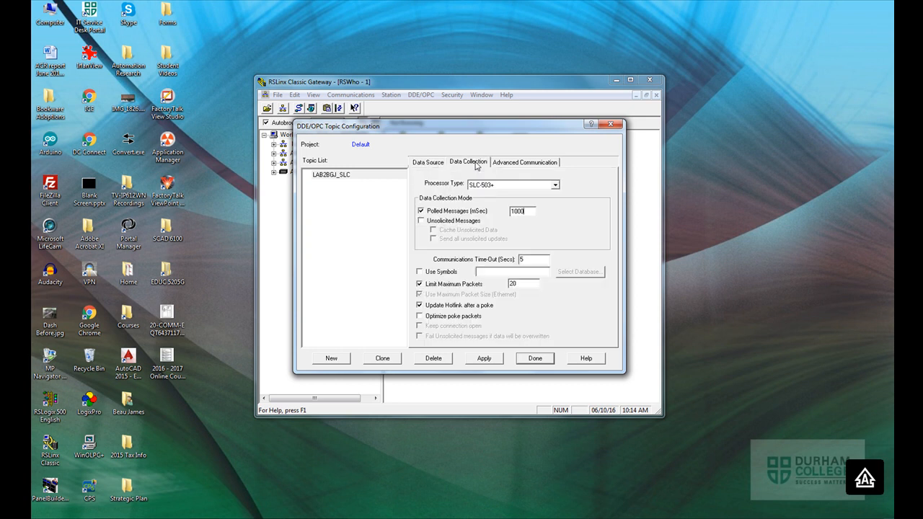
{"action": "left_click", "coordinate": [527, 211]}
{"action": "left_click_drag", "start_coordinate": [528, 211], "coordinate": [488, 212]}
{"action": "type", "text": "50"}
{"action": "left_click", "coordinate": [485, 358]}
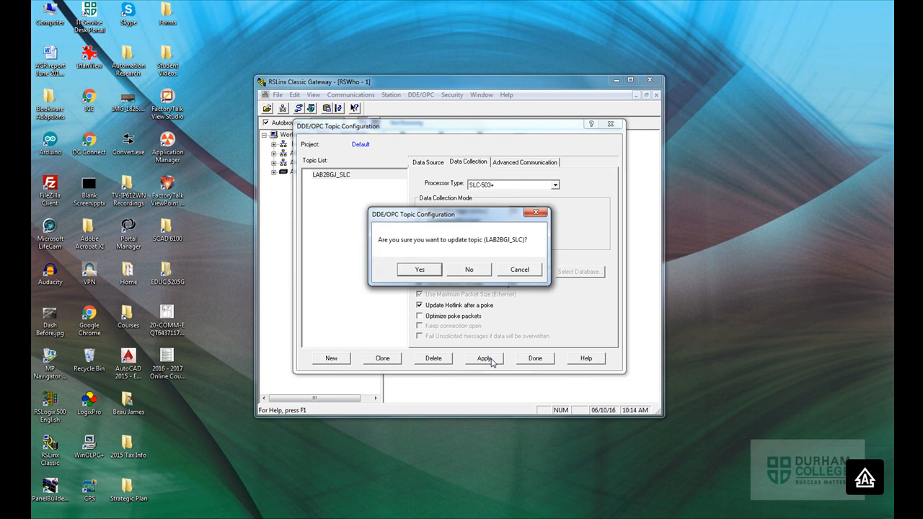
{"action": "left_click", "coordinate": [419, 269]}
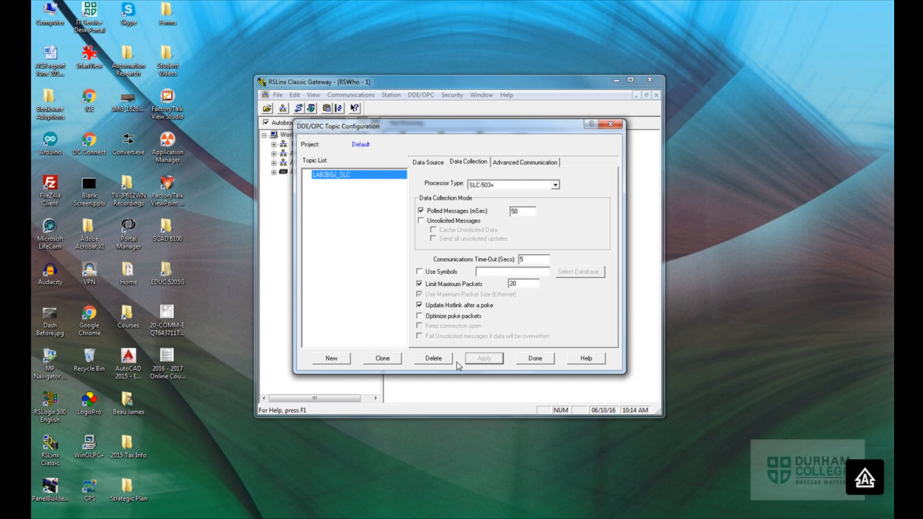
{"action": "left_click", "coordinate": [532, 358]}
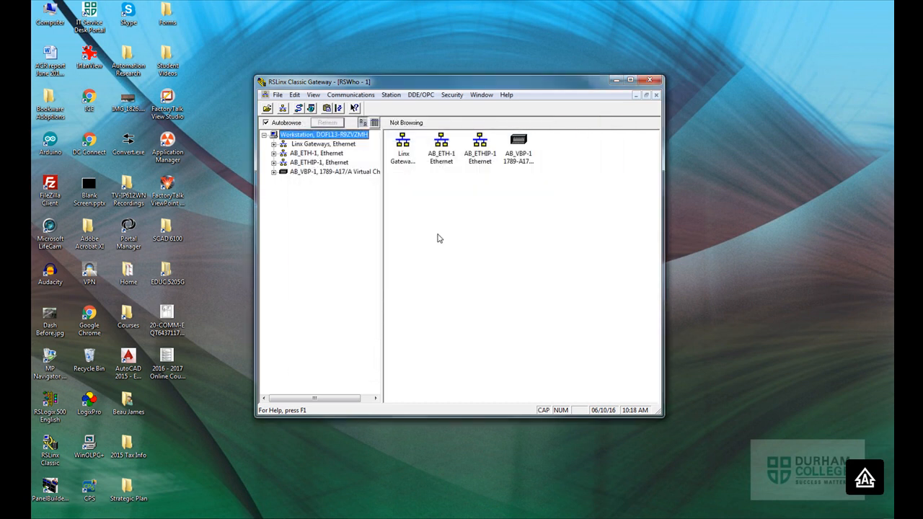